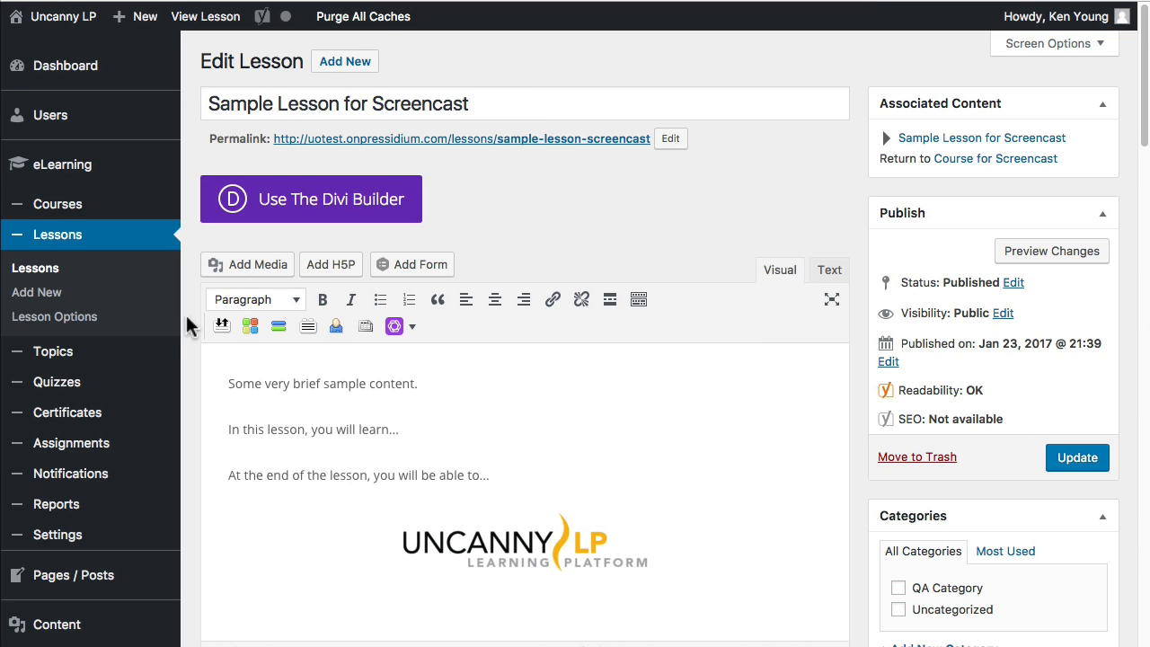
Start a new topic and enable the Discussion box in its screen options
mouse_move(57, 360)
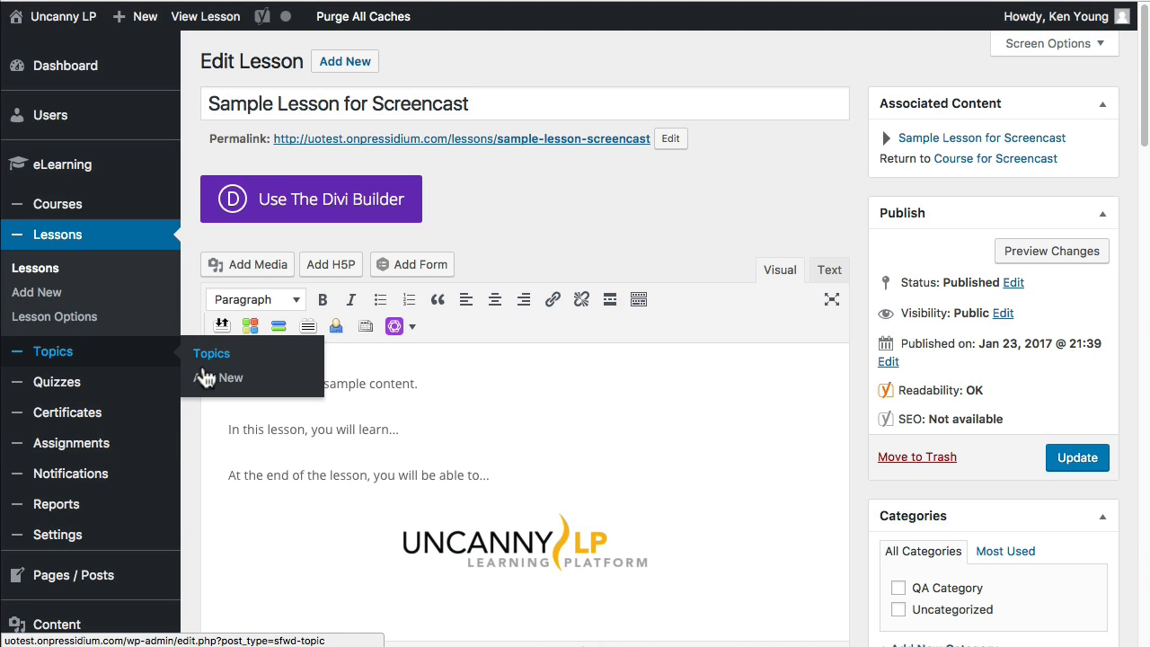
click(219, 378)
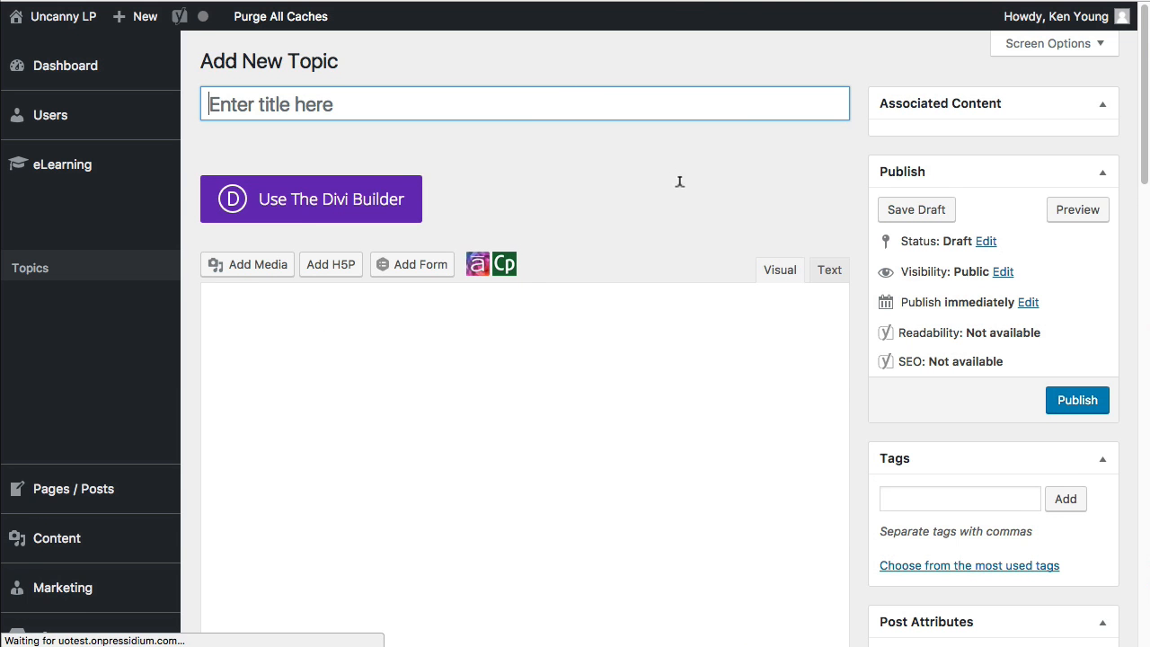
click(1083, 47)
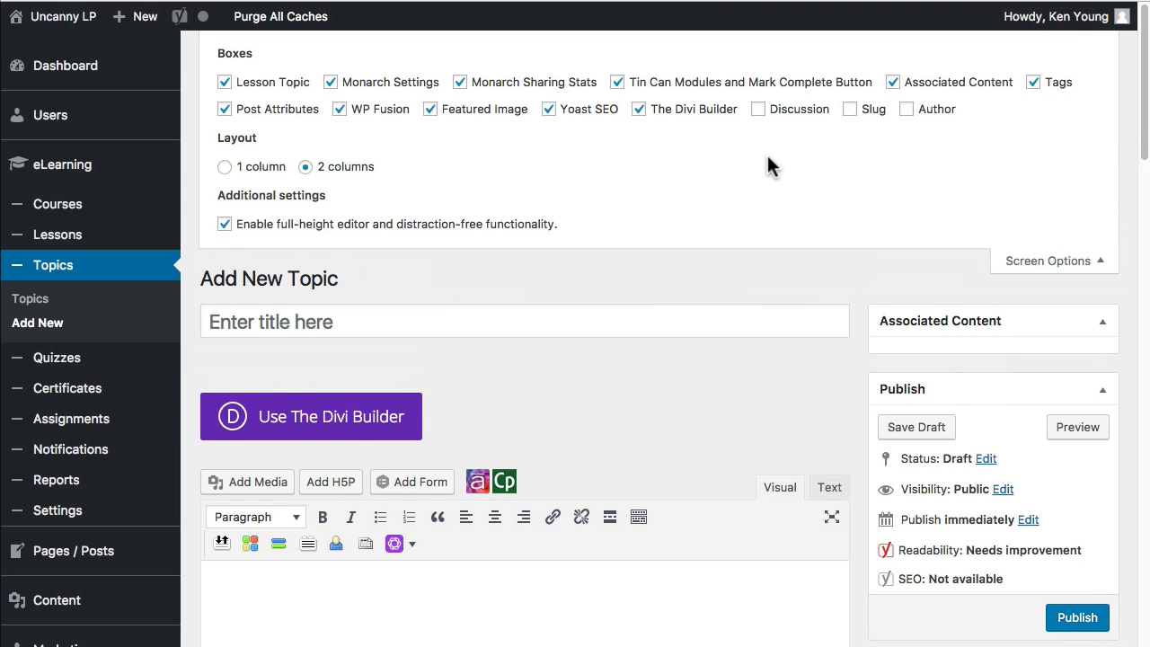
click(760, 110)
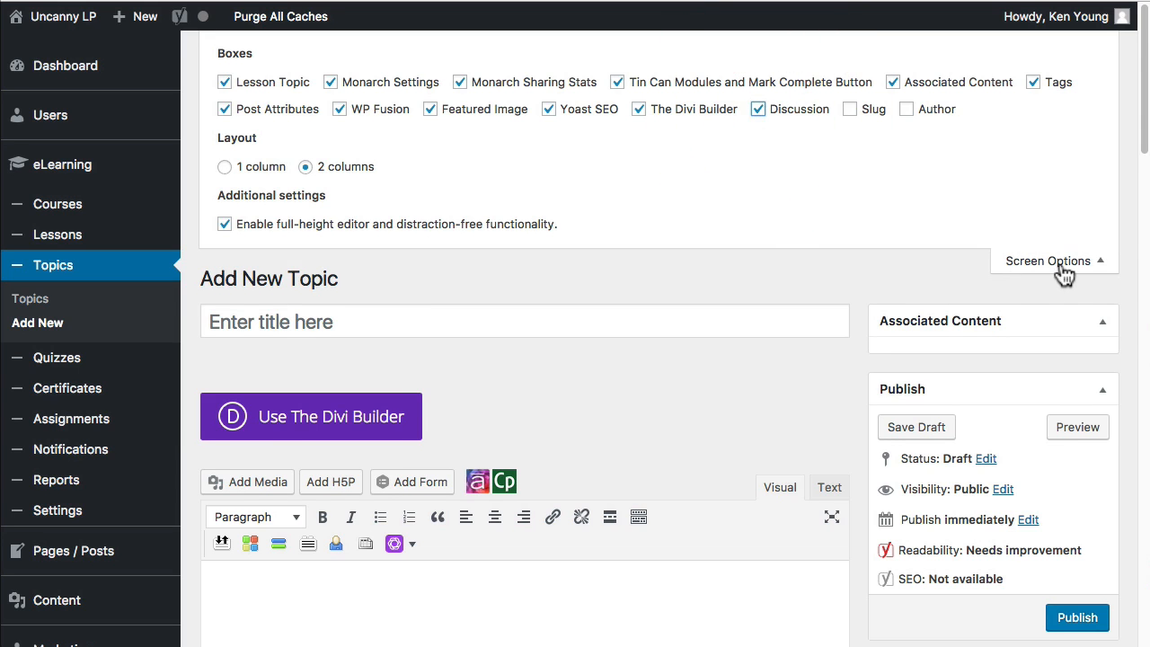
click(1061, 268)
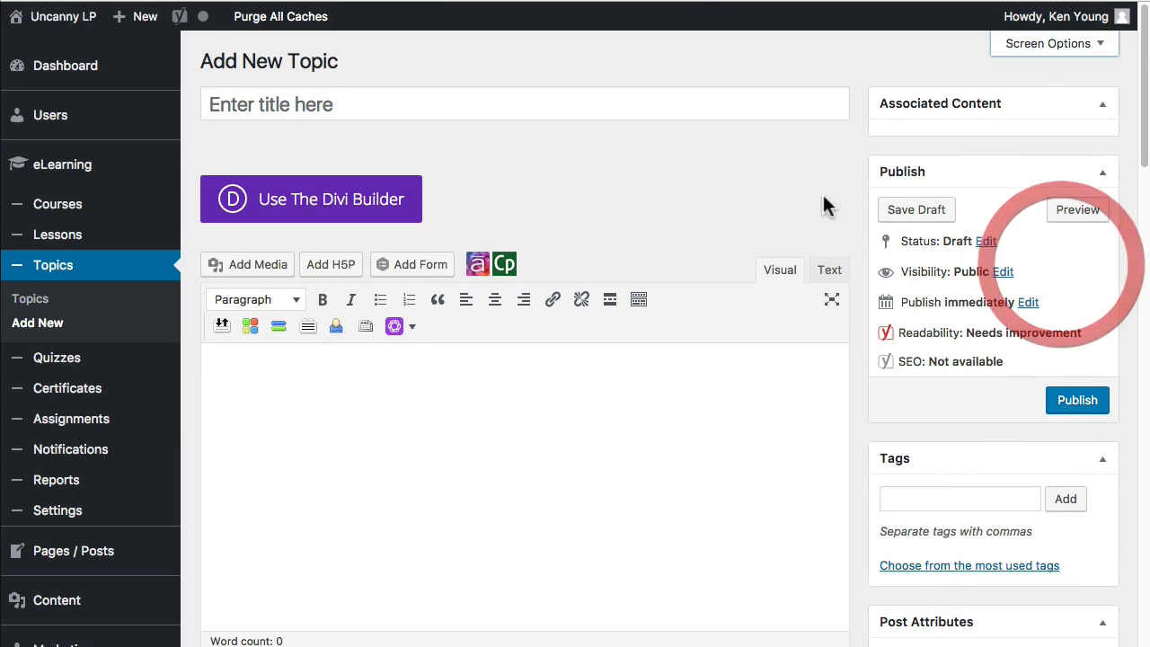
Title the new topic "This is a sample screencast topic"
click(564, 96)
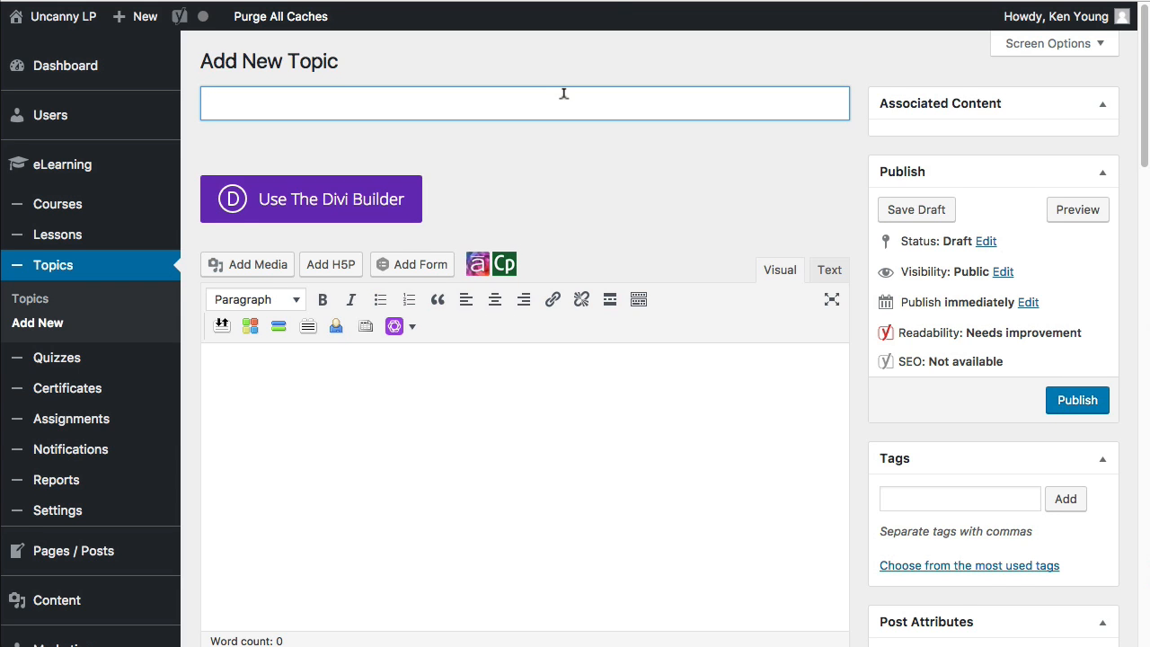
scroll(763, 385, down, 5)
scroll(764, 383, down, 10)
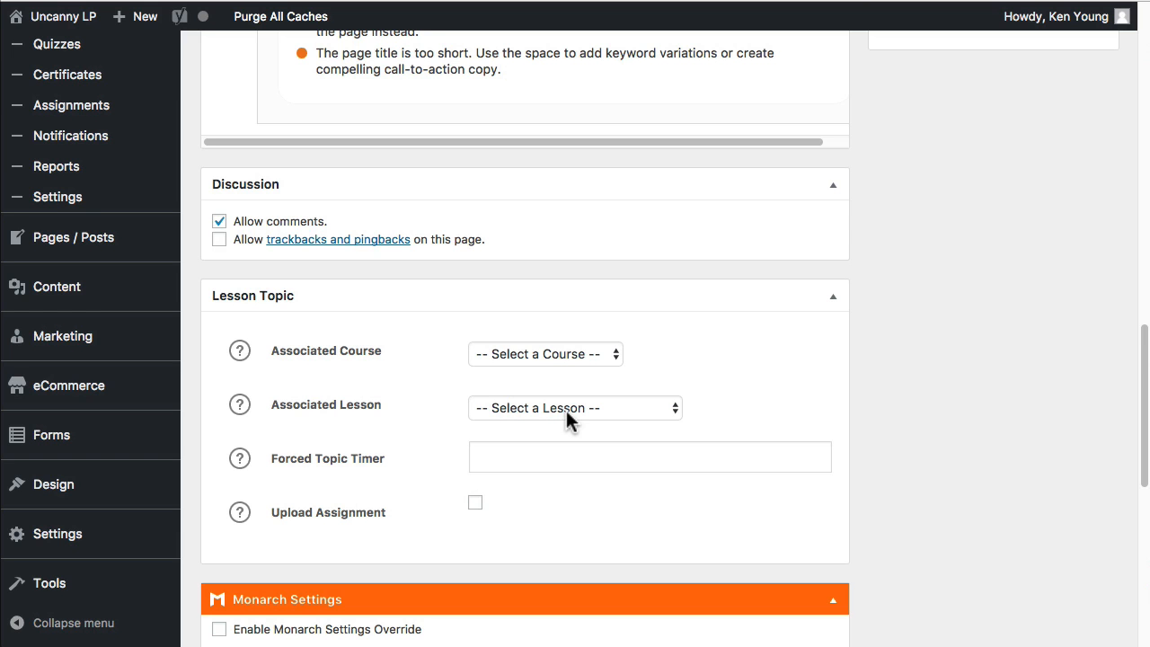
scroll(556, 381, up, 20)
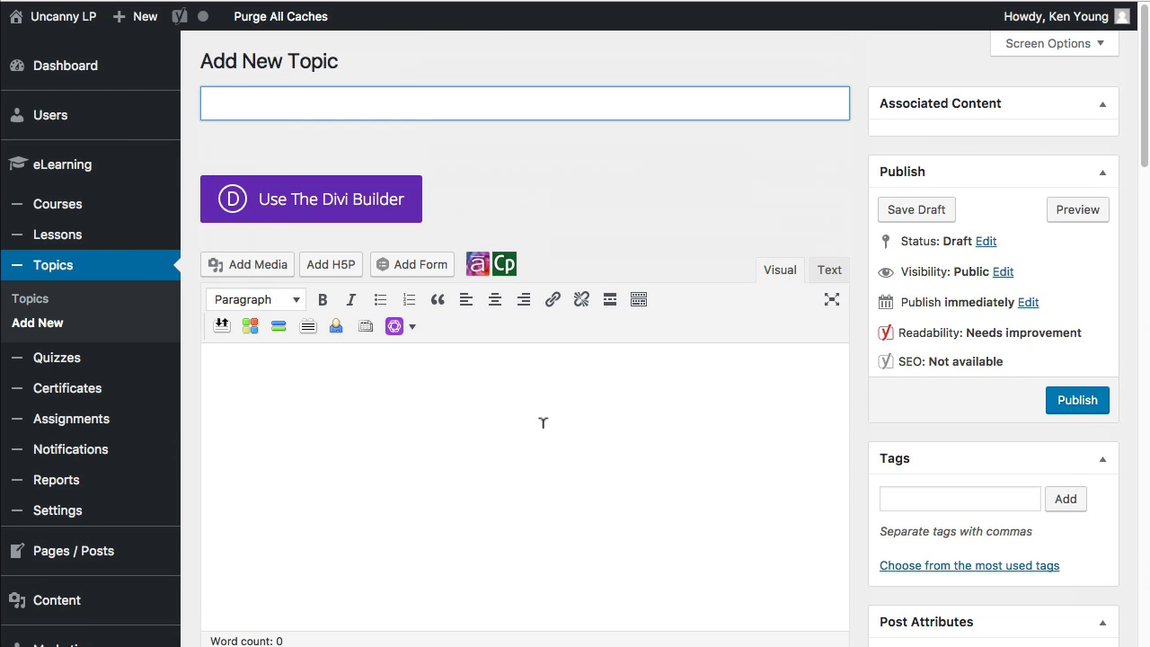
click(395, 90)
text(This is a sample sc)
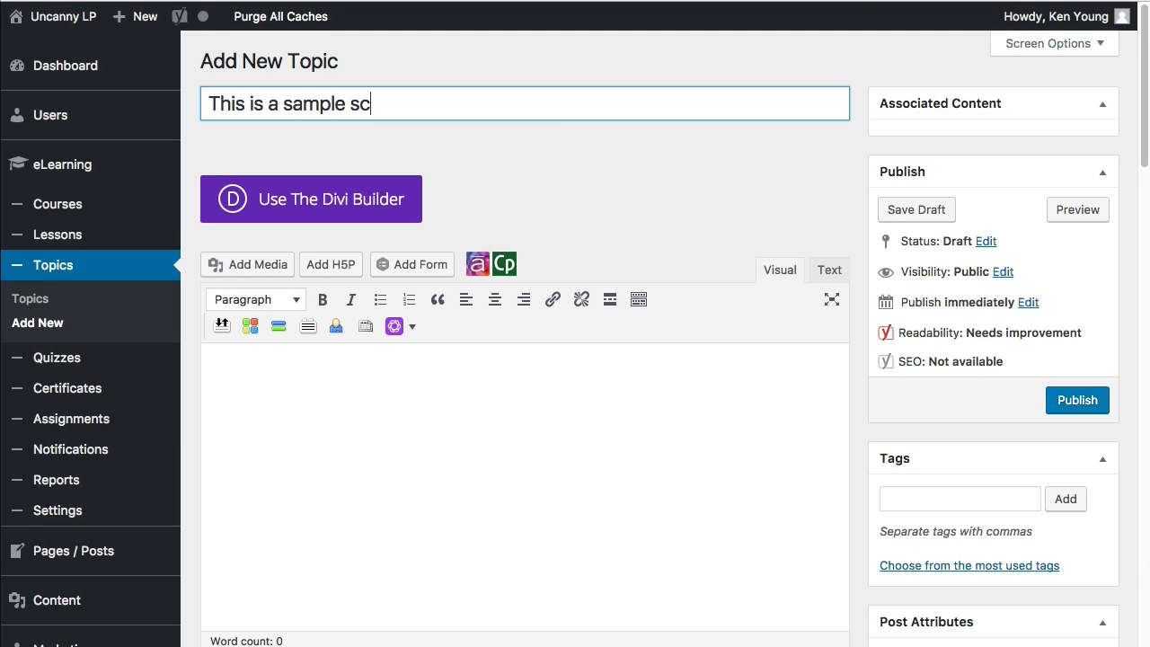
text(reencast topic)
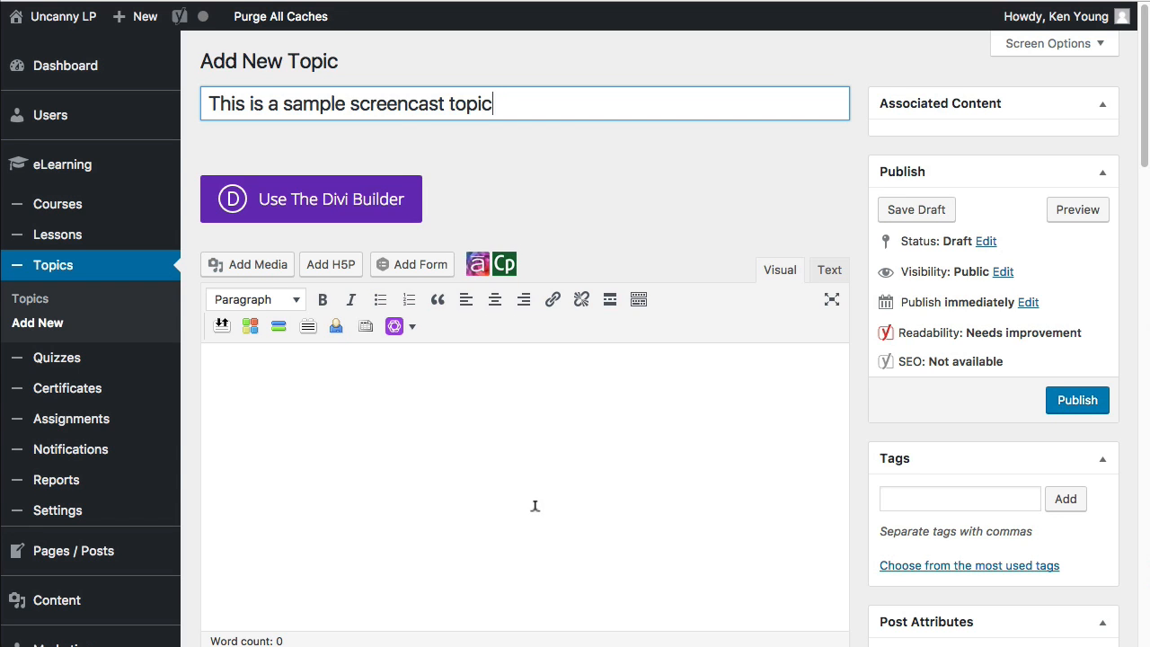
Write "This is the content for a sample topic." as the topic's body text, followed by a new line
click(481, 390)
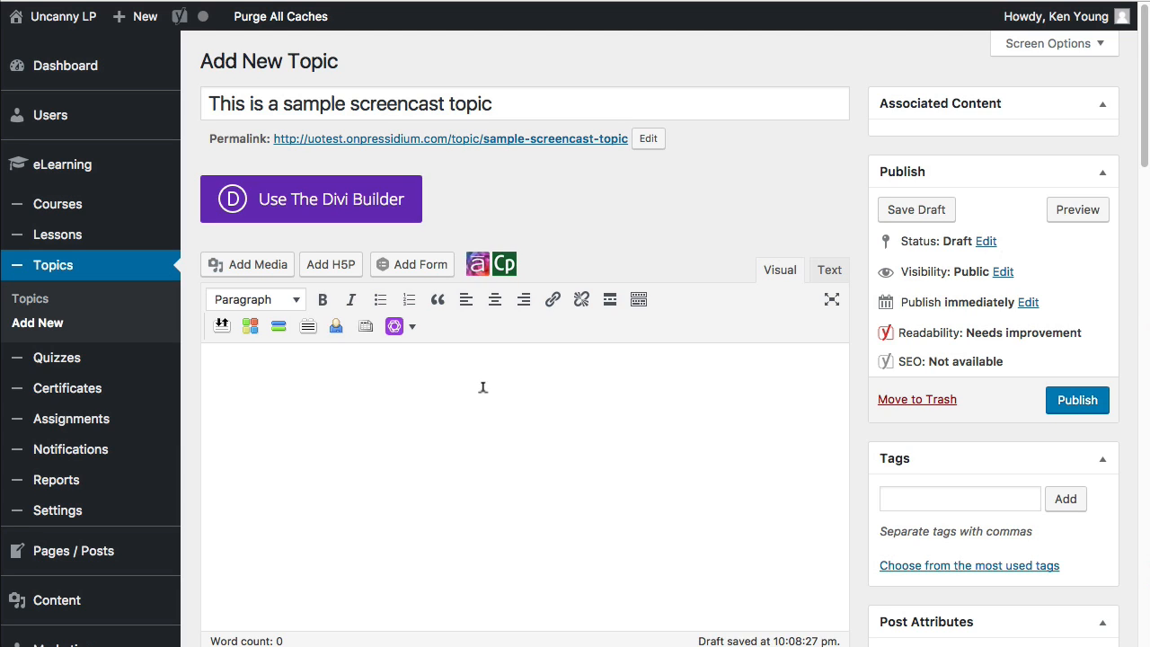
text(This is the content for a sample les)
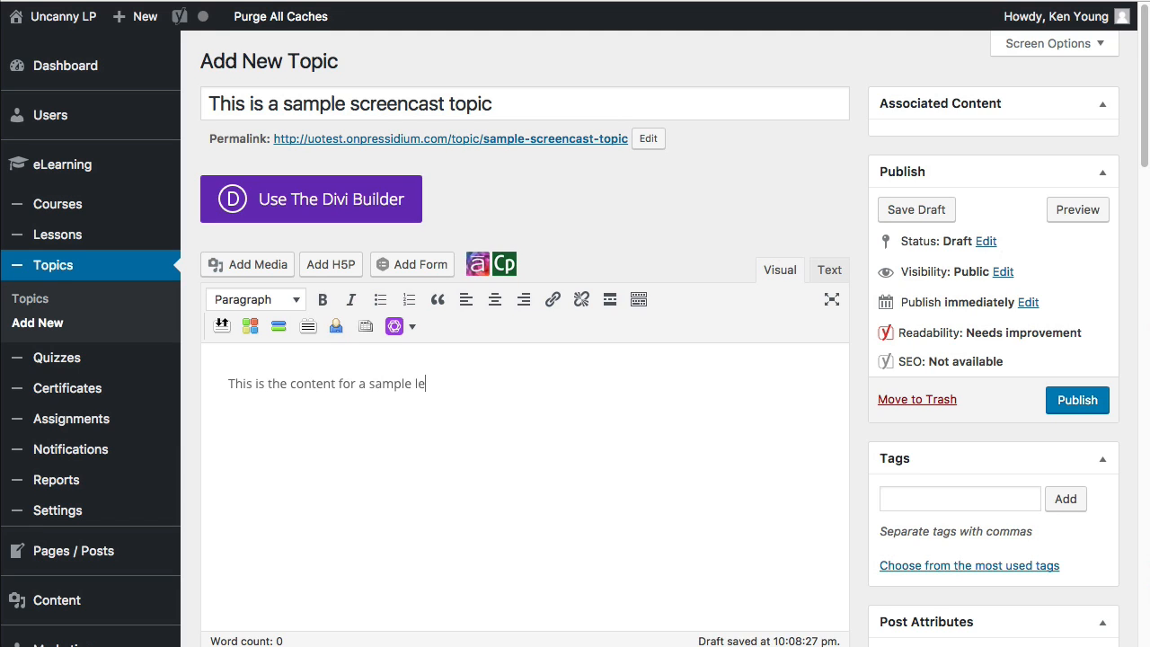
key(BackSpace)
key(BackSpace)
key(BackSpace)
text(topic.)
key(Return)
Insert the Uncanny LP logo, the first image in the media library, below the topic's text
click(265, 261)
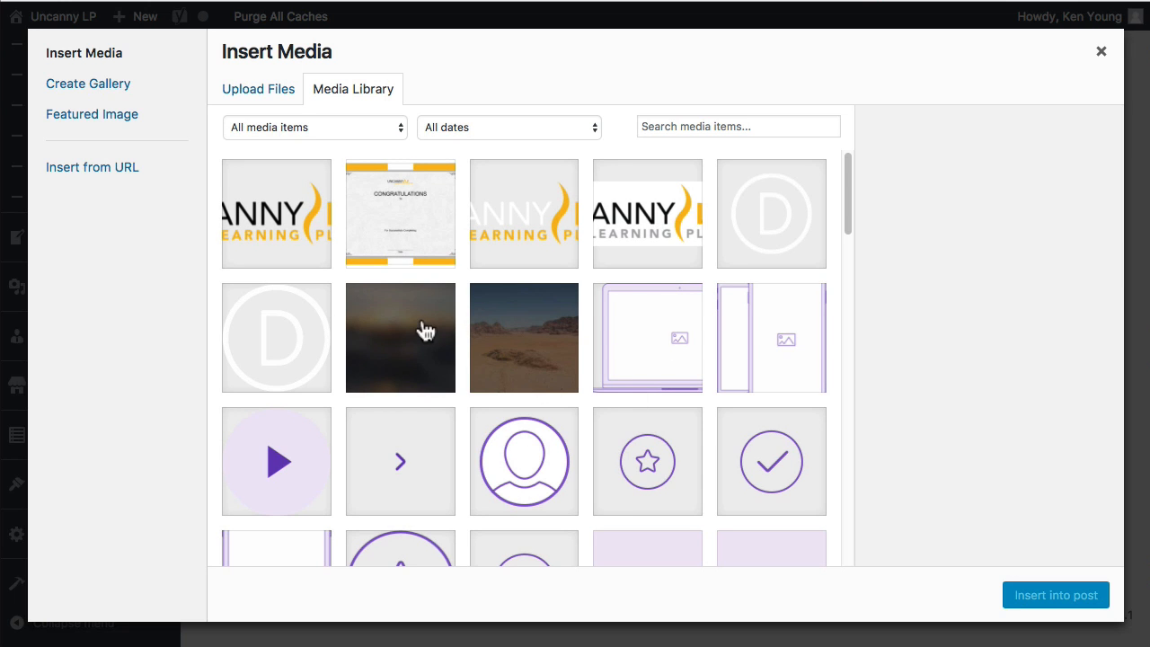
click(297, 225)
click(1063, 596)
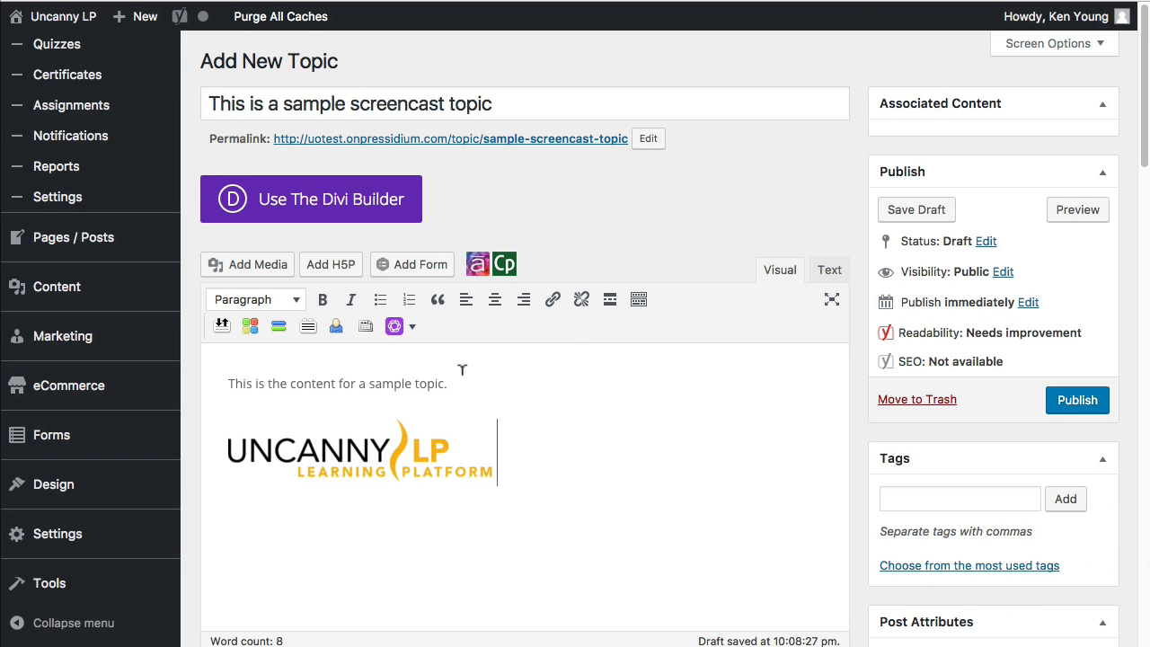
Set the topic's order to 10 in its post attributes
scroll(569, 404, down, 1)
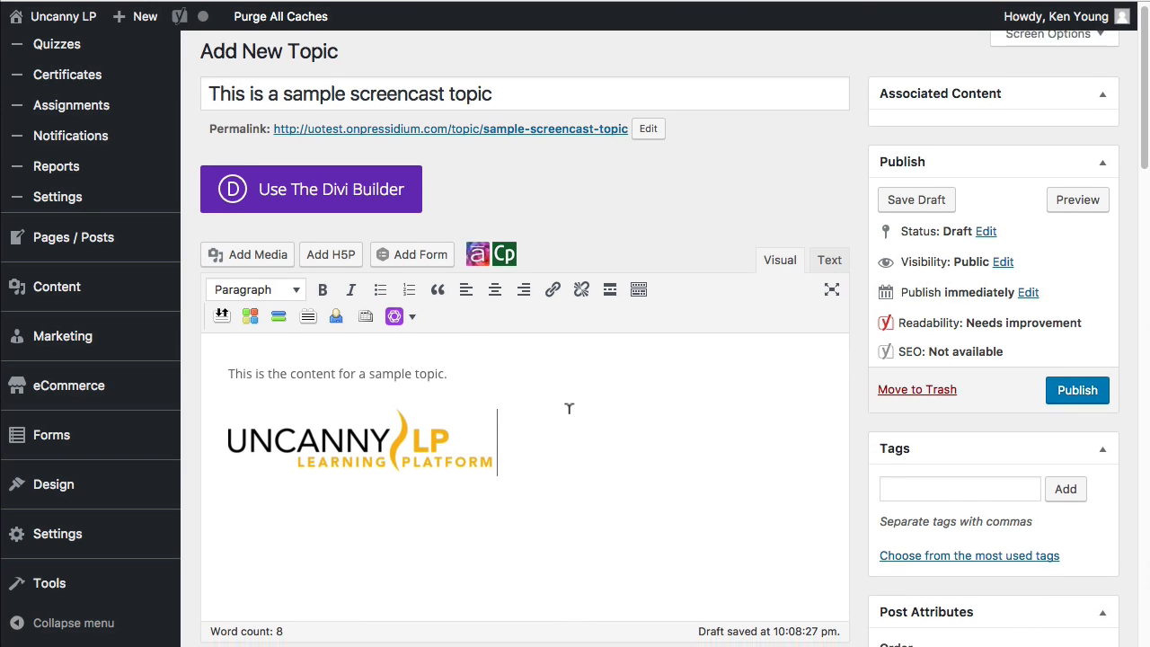
scroll(667, 415, down, 3)
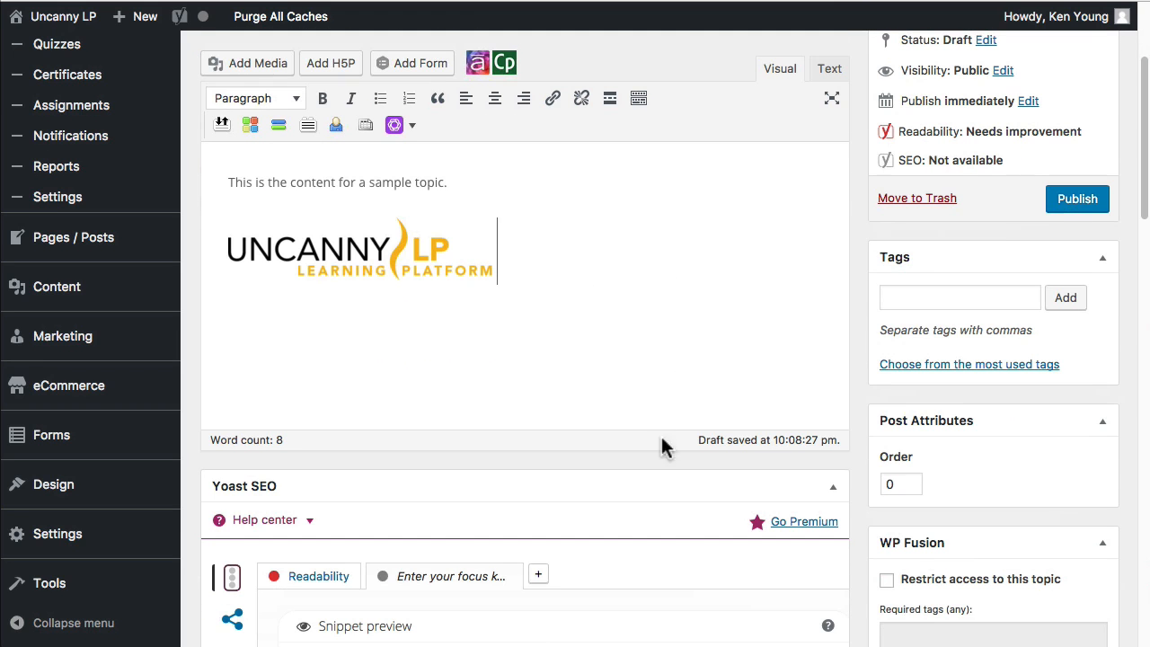
double_click(894, 483)
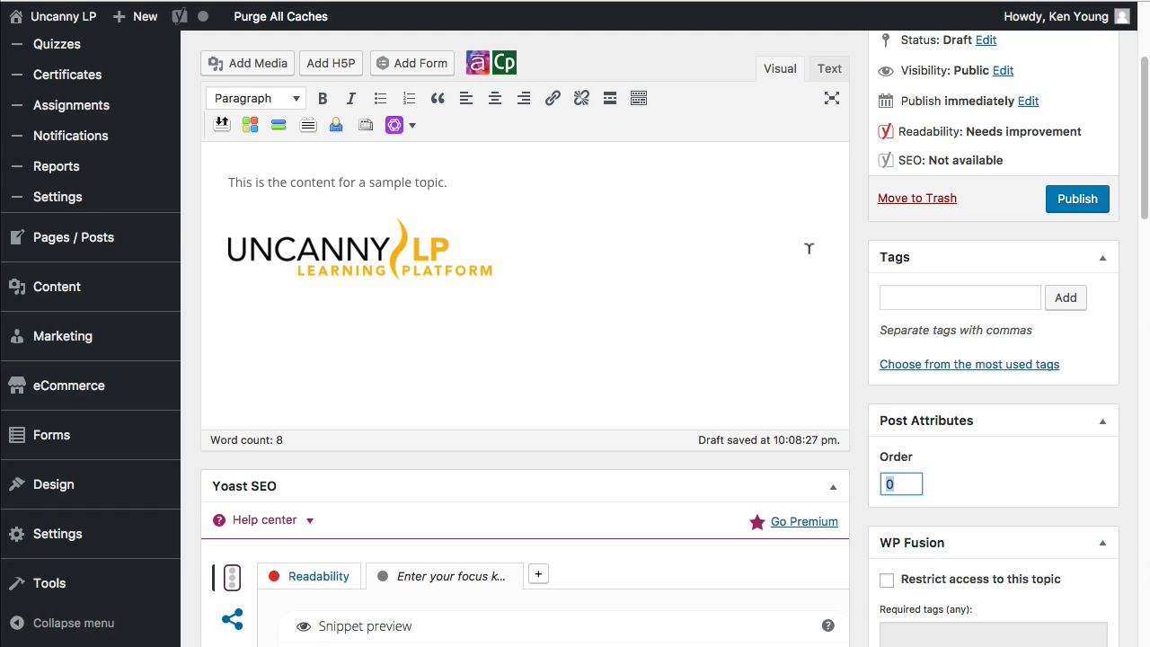
text(10)
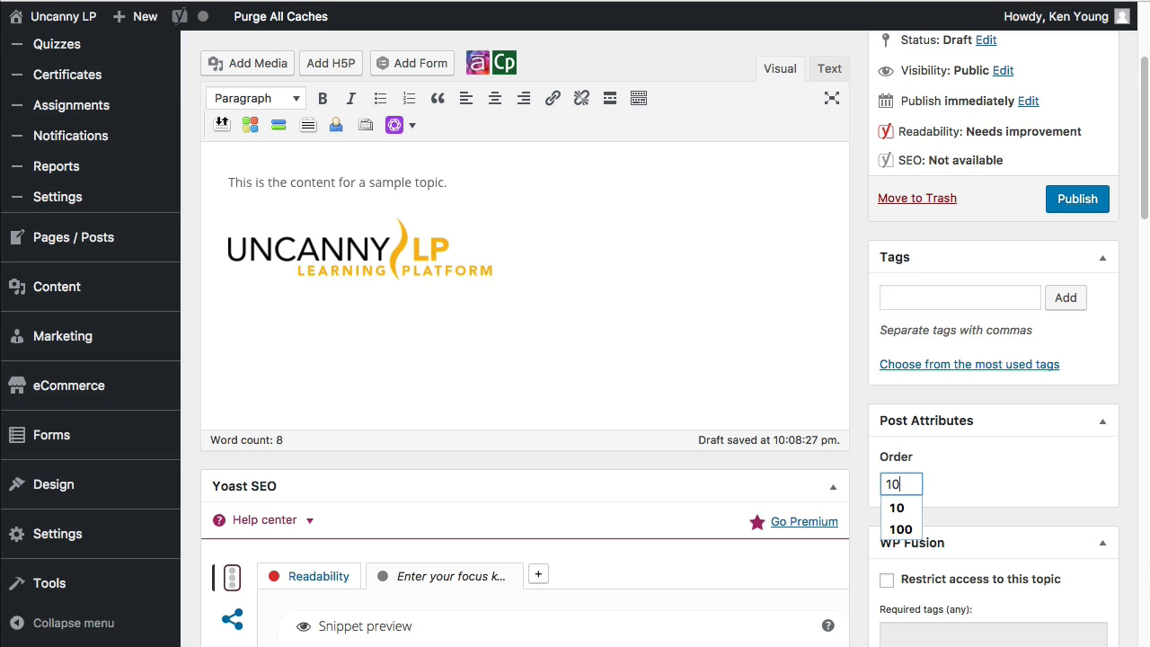
click(960, 395)
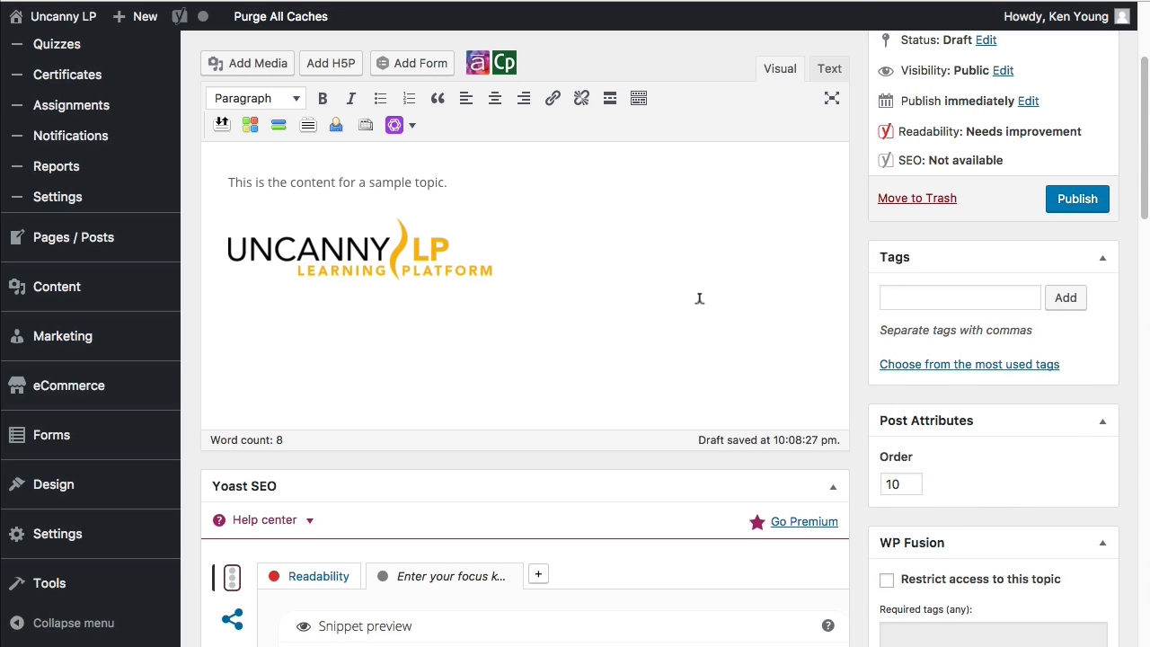
Disable comments for the topic in its discussion settings
scroll(705, 292, down, 1)
scroll(705, 292, down, 1)
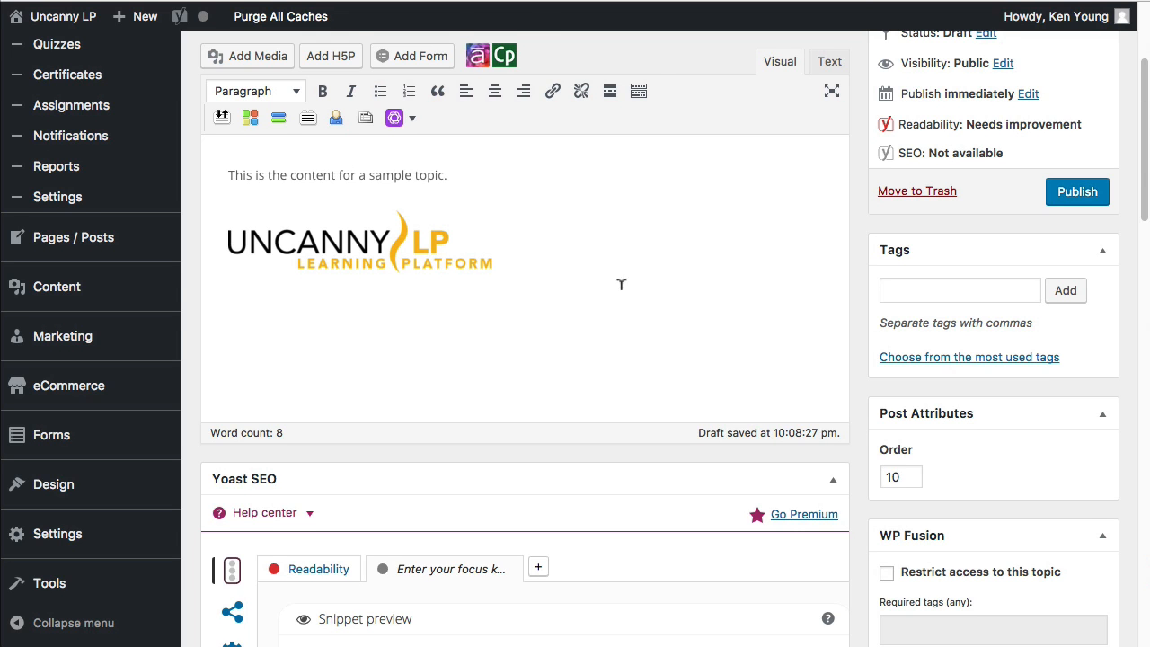
scroll(621, 293, down, 10)
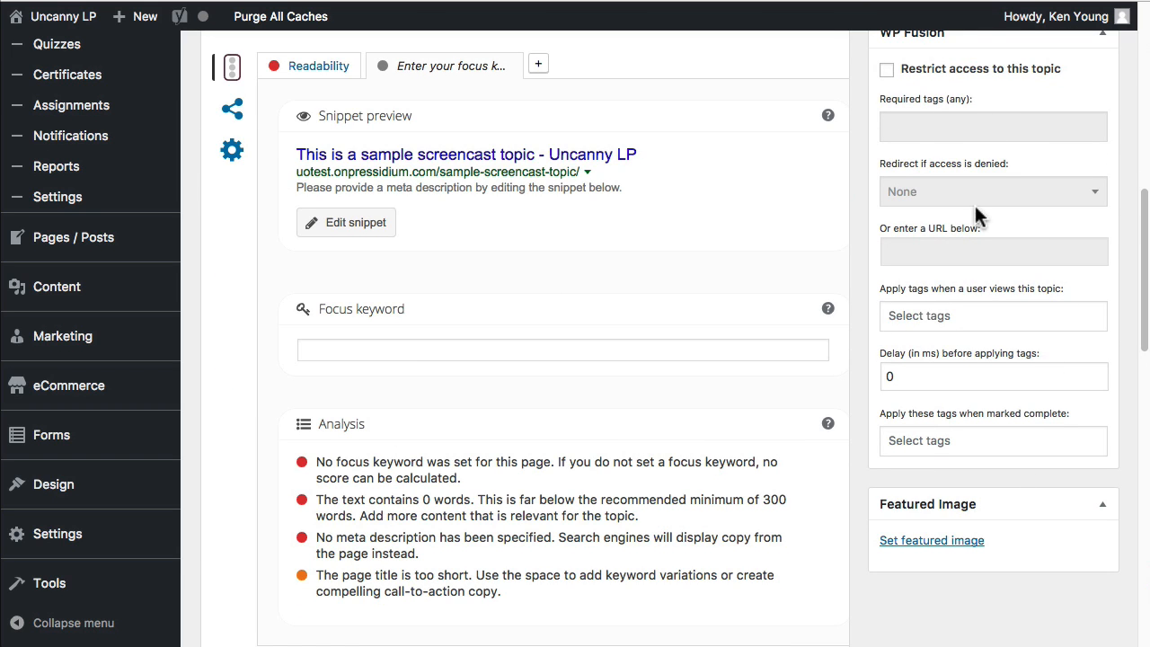
scroll(940, 231, down, 2)
scroll(832, 499, down, 10)
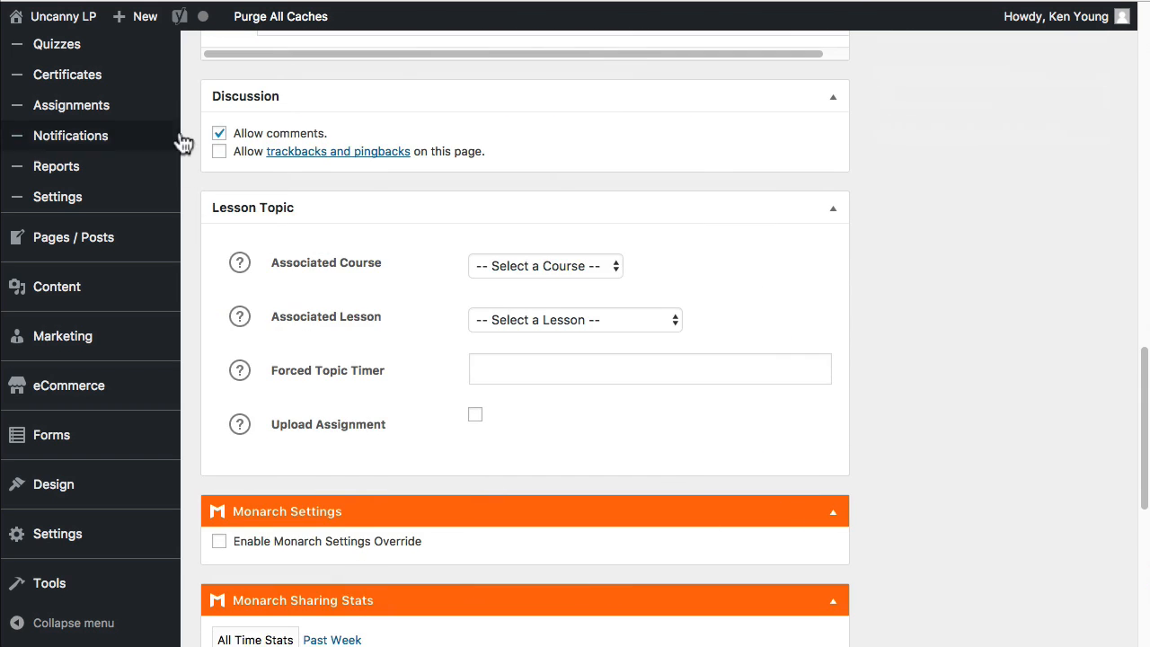
click(220, 134)
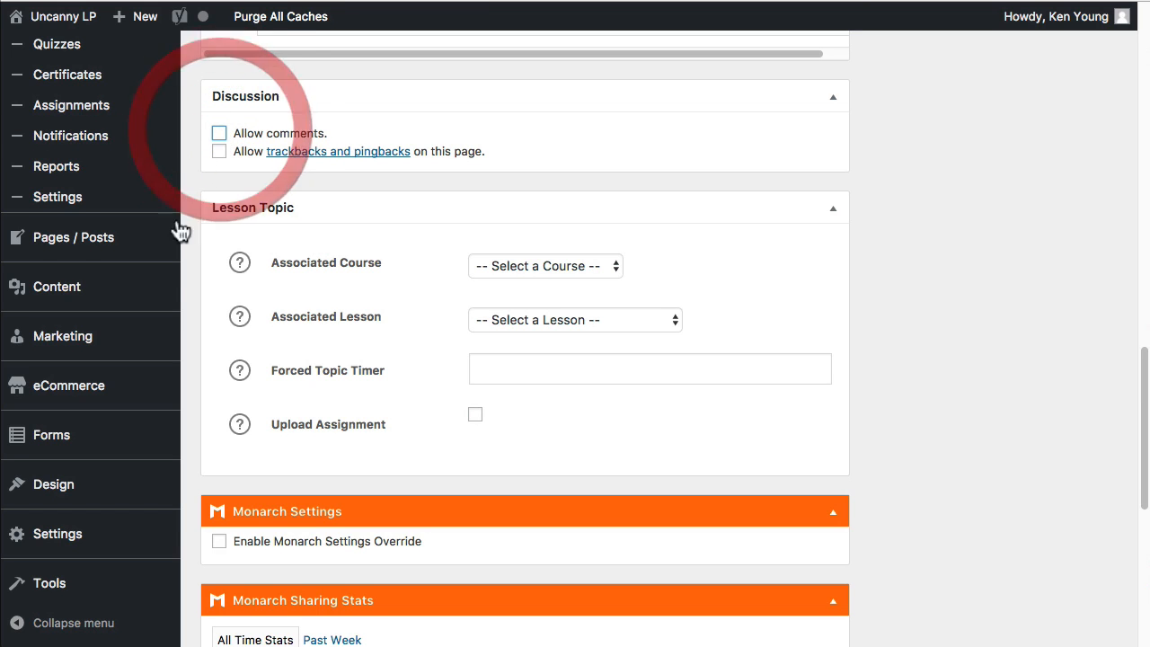
Associate the topic with the course "Course for Screencast" and the lesson "Sample Lesson for Screencast"
click(583, 264)
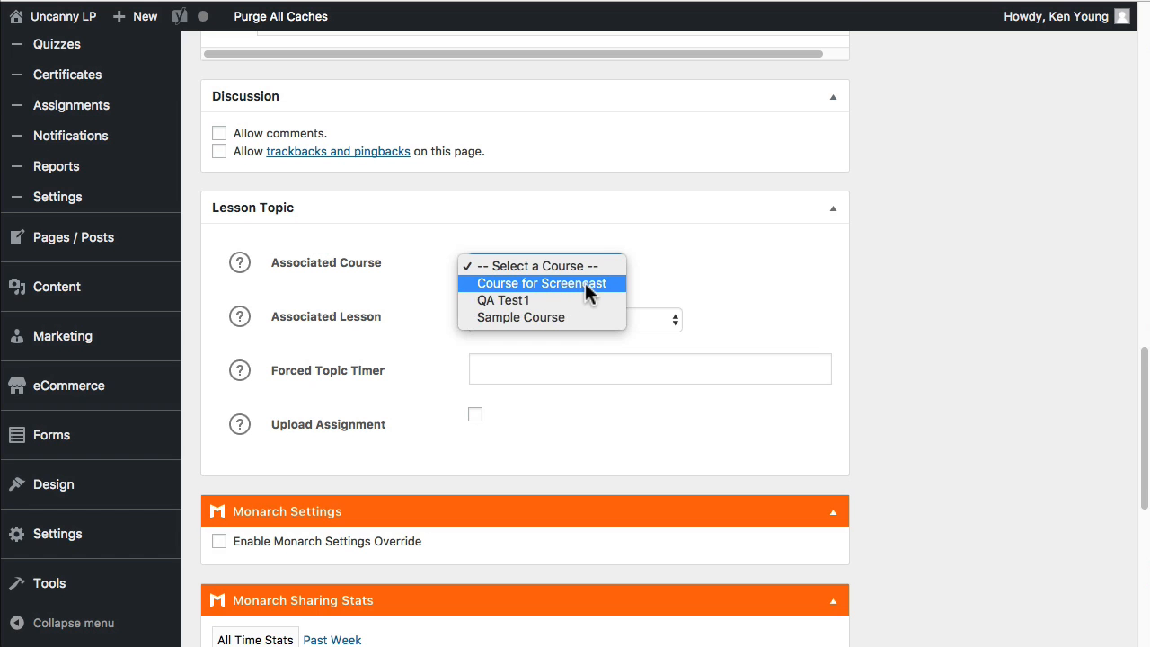
click(578, 281)
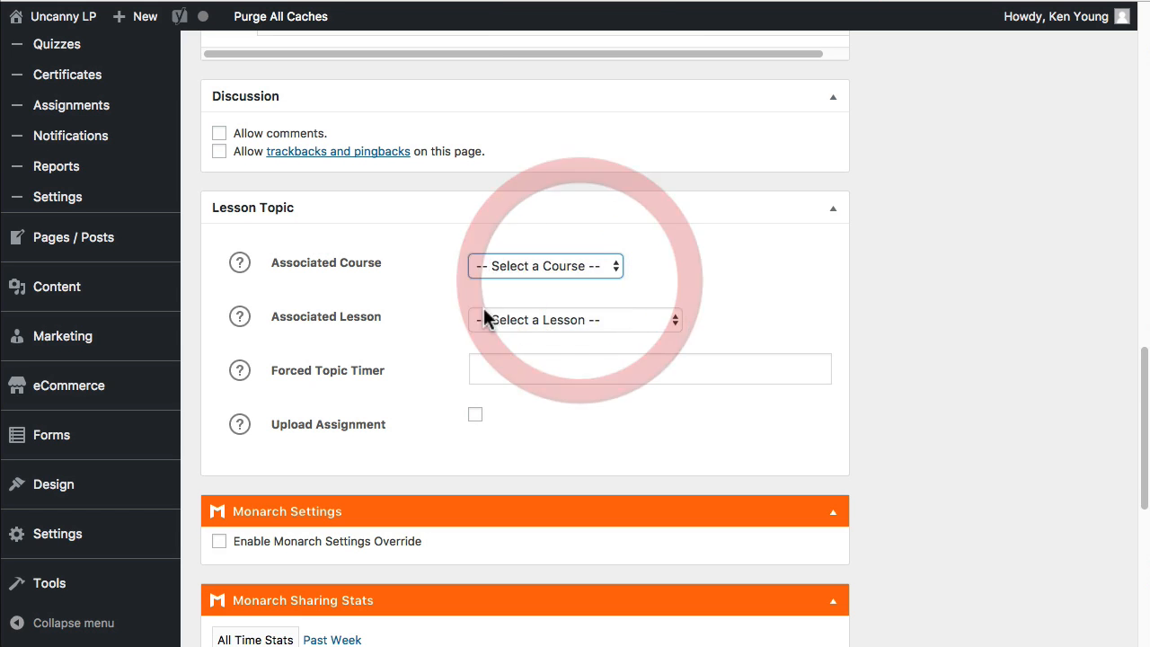
click(564, 320)
click(583, 337)
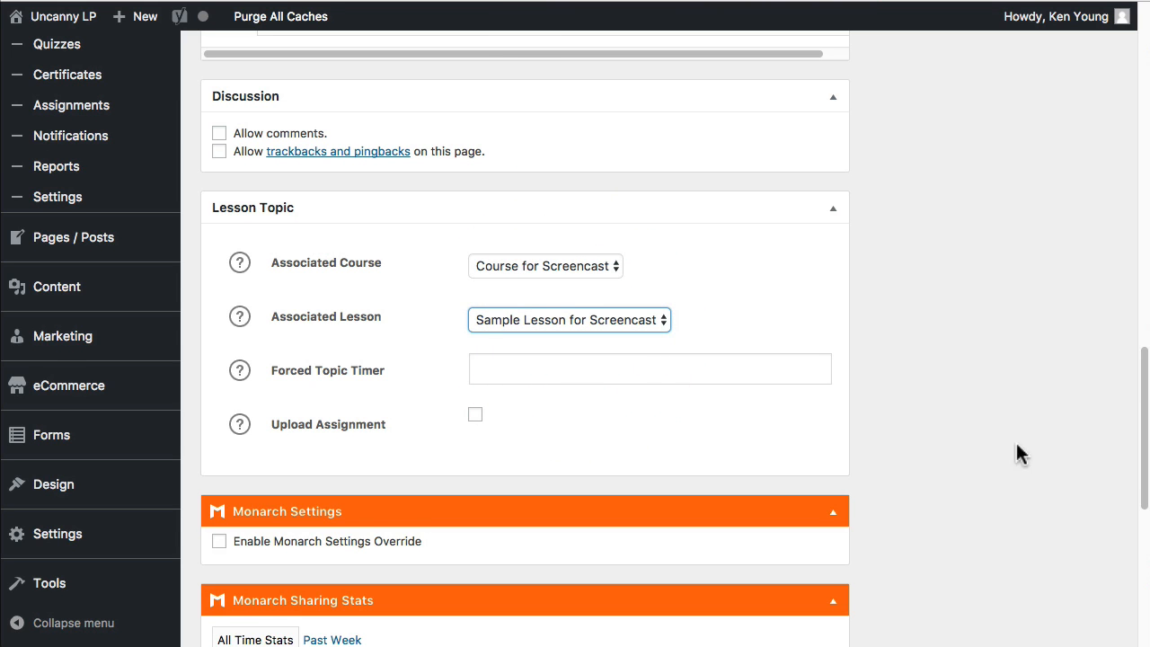
Publish the topic and open its live page from the permalink
scroll(1004, 552, up, 15)
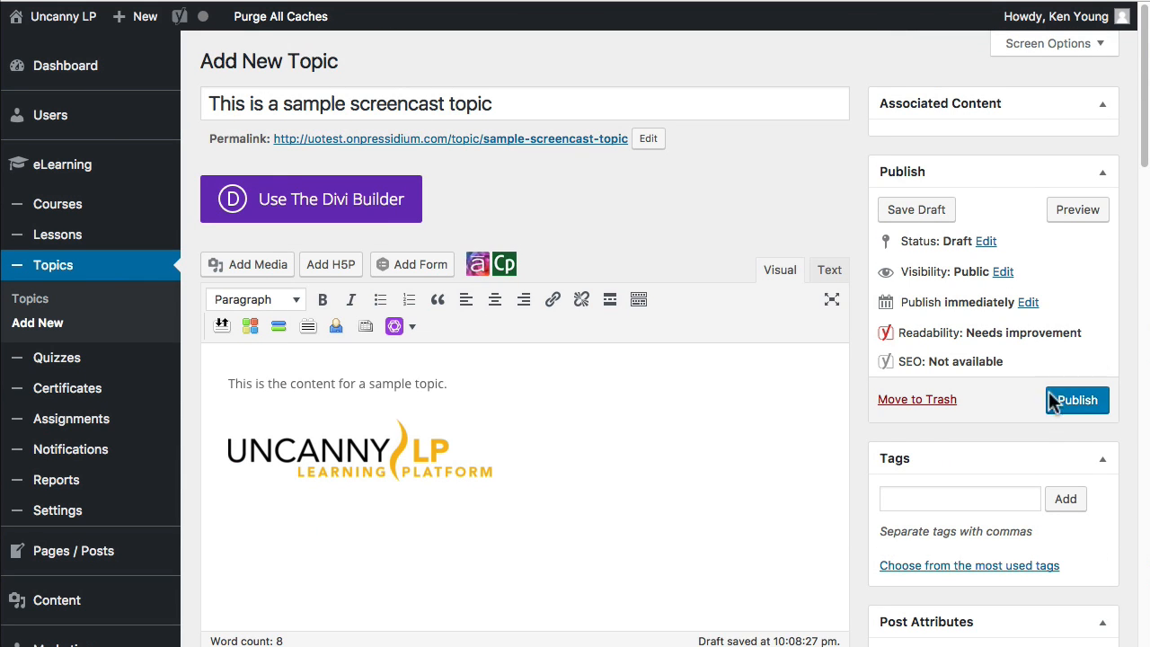
click(1089, 411)
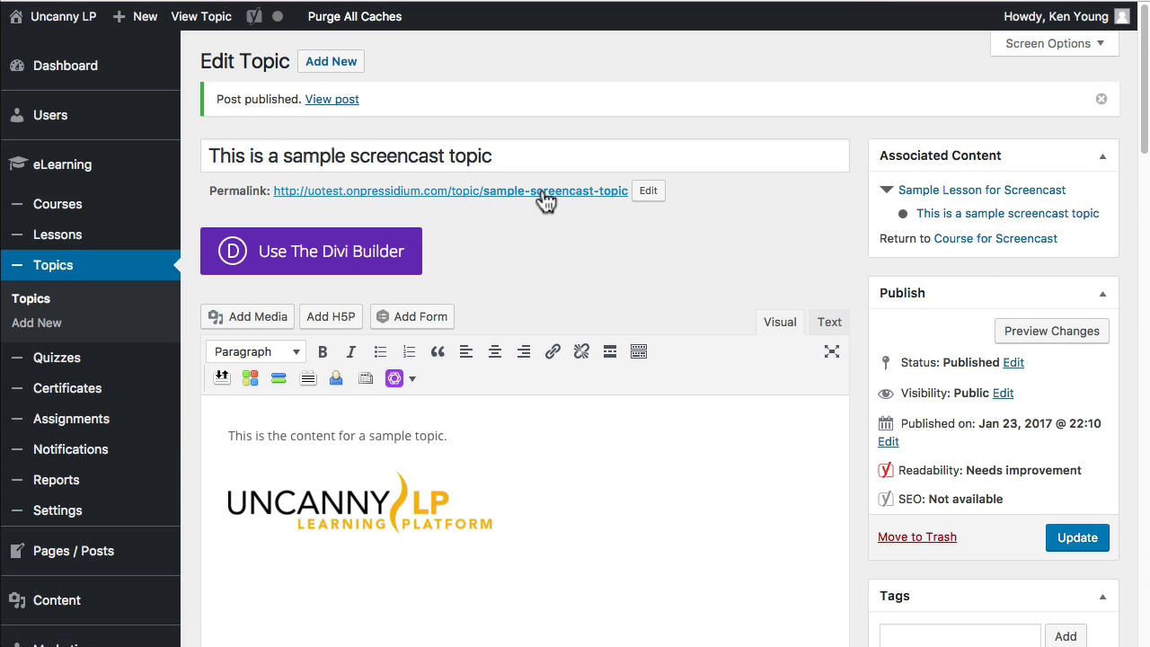
click(544, 194)
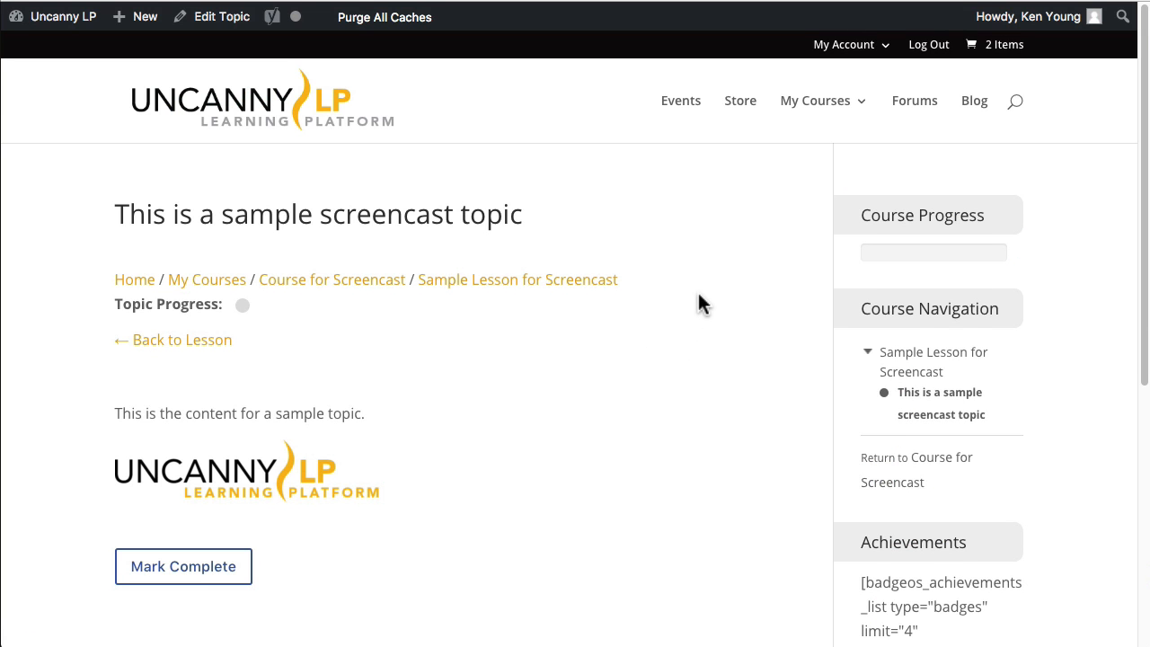
Review the live topic page, including its breadcrumbs, content, completion control and course navigation
scroll(698, 302, down, 5)
scroll(697, 321, up, 5)
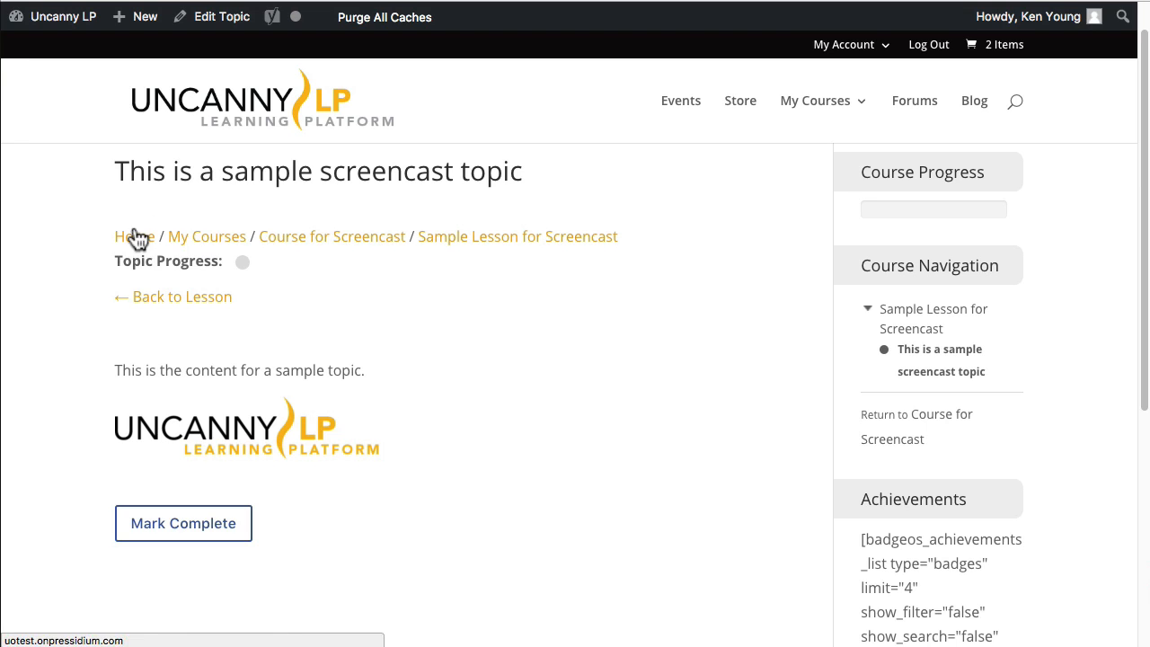
scroll(485, 404, up, 1)
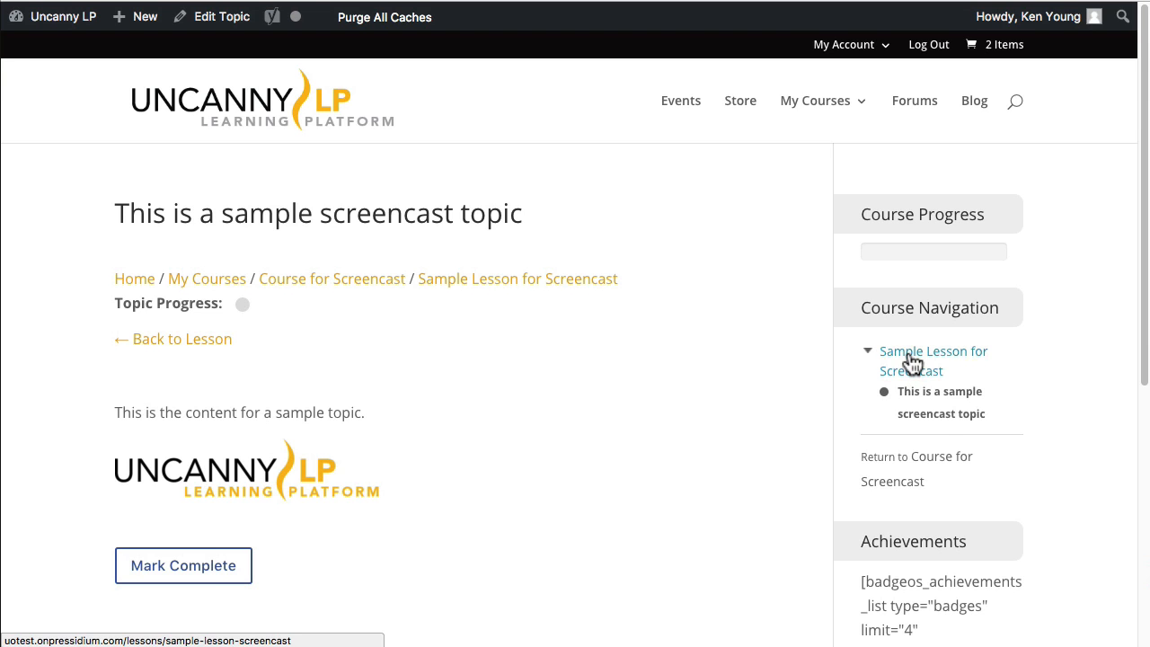
click(672, 356)
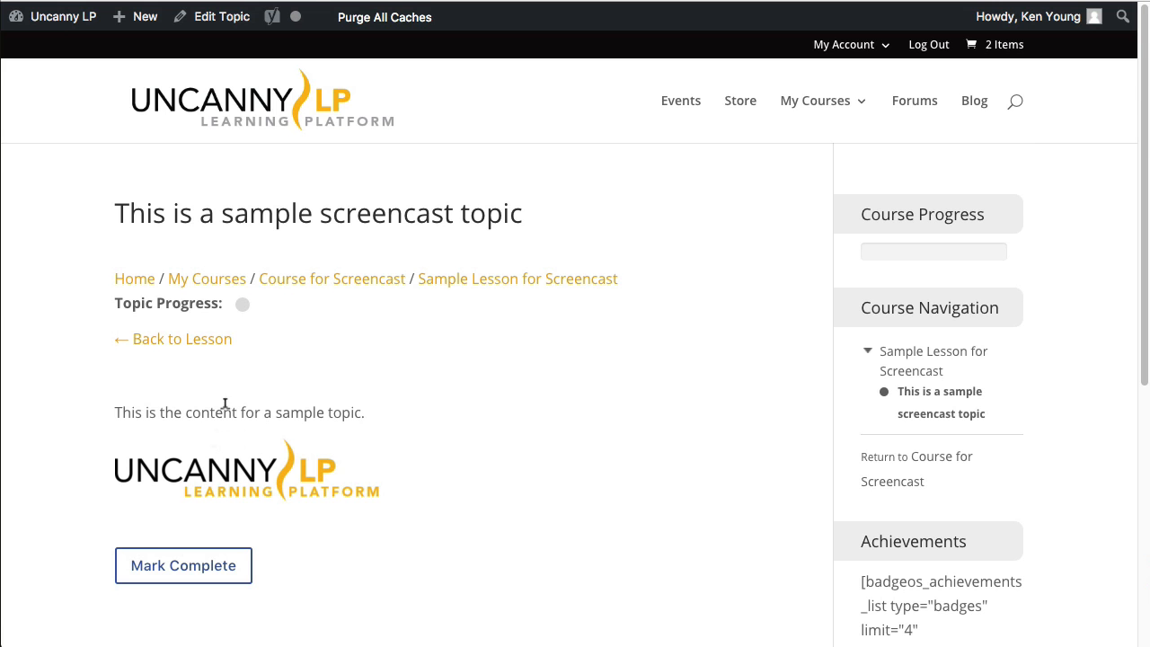
scroll(370, 382, down, 3)
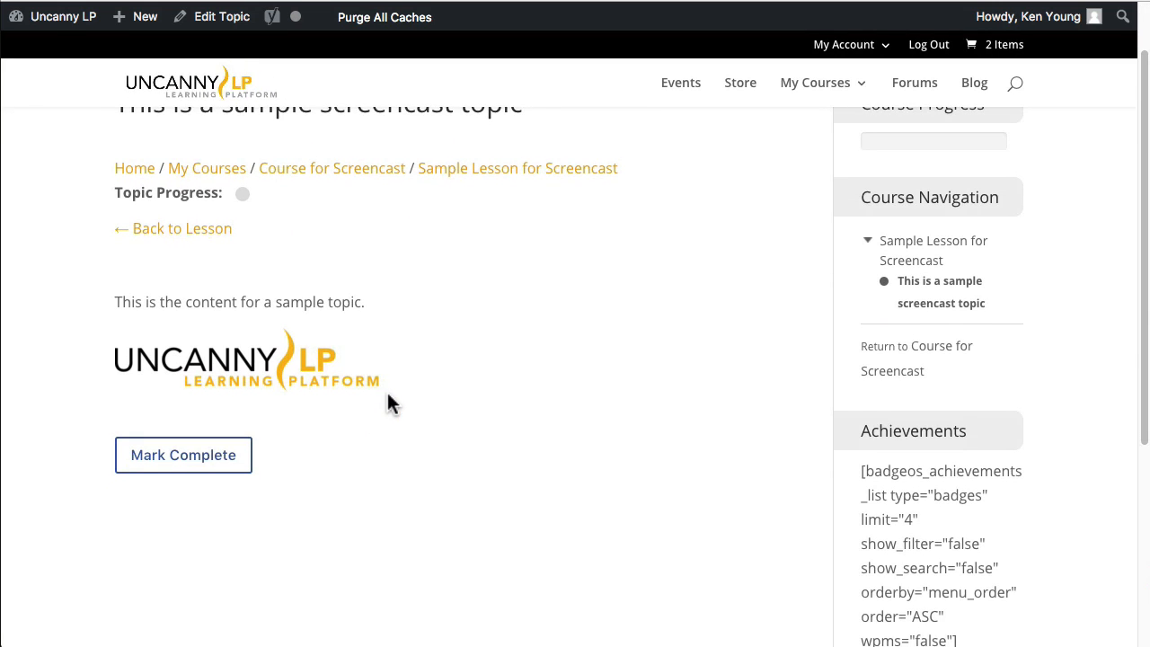
scroll(392, 406, up, 3)
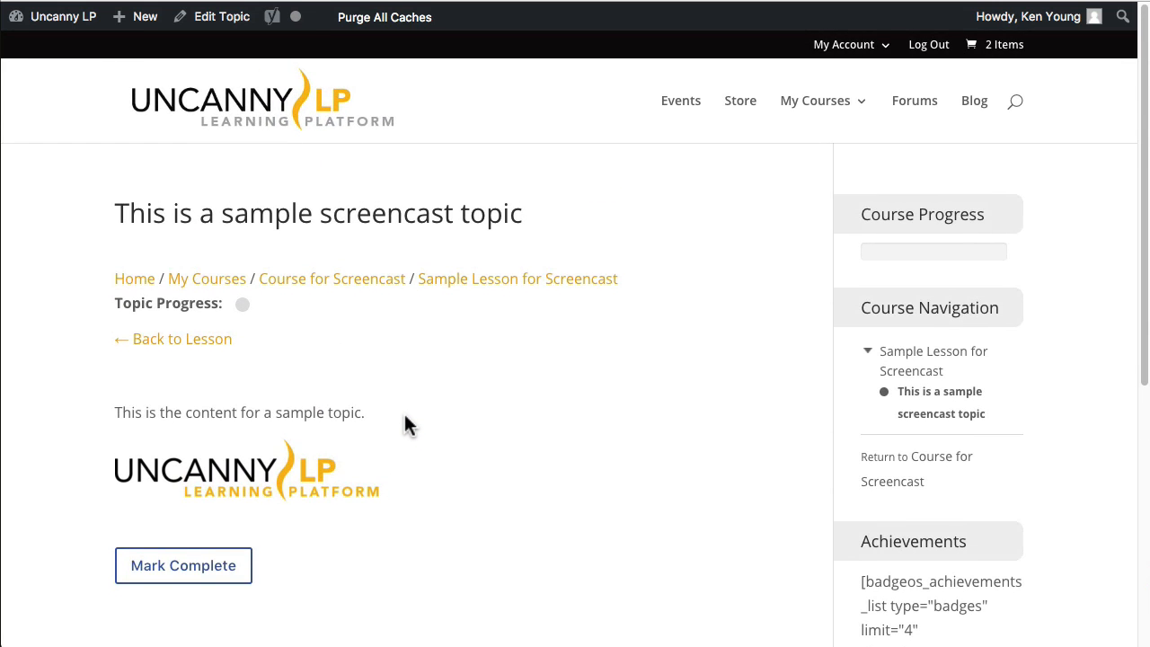
Toggle the topic list under Sample Lesson for Screencast in the course navigation, leaving it collapsed
click(868, 349)
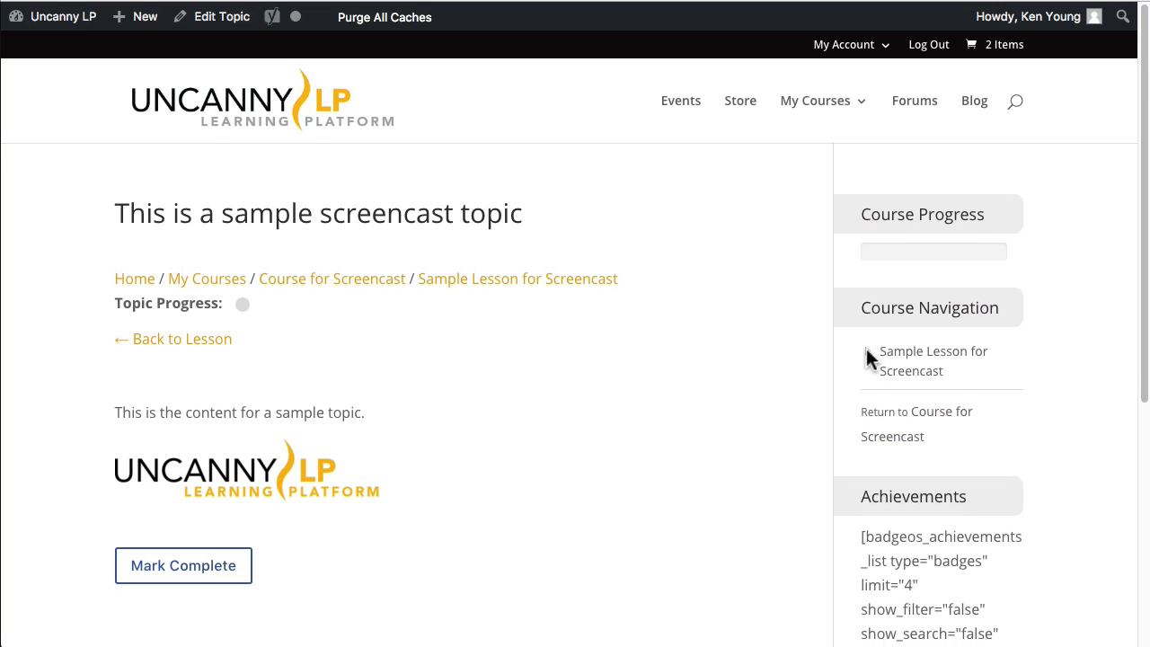
click(866, 351)
click(866, 350)
scroll(744, 370, down, 1)
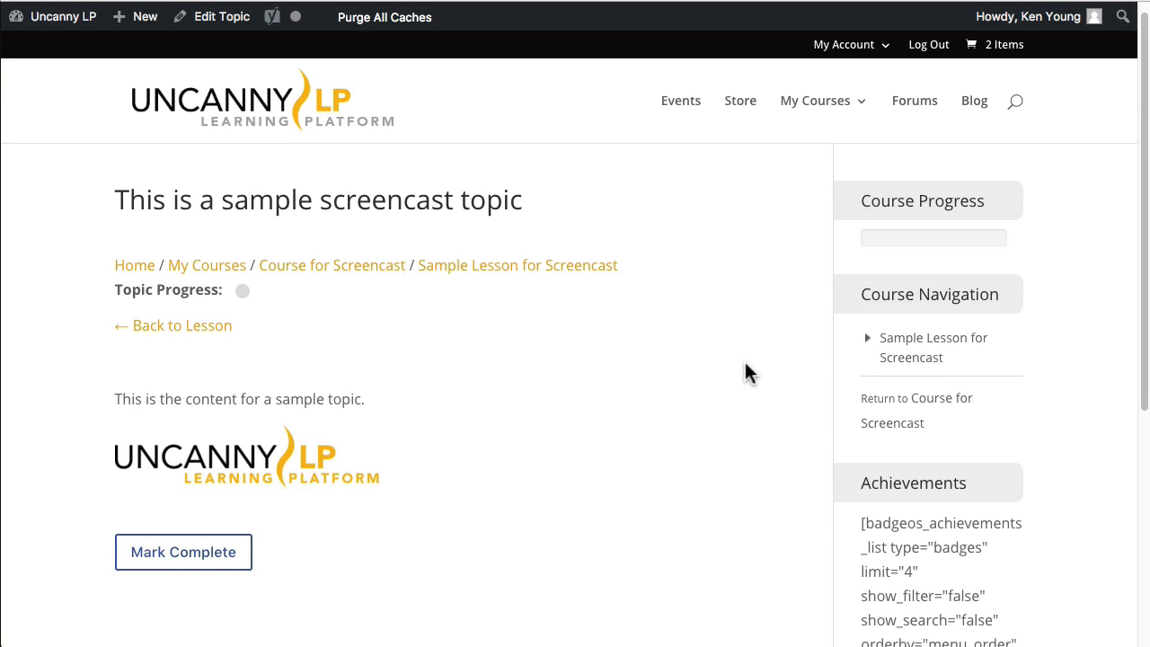
scroll(746, 372, up, 1)
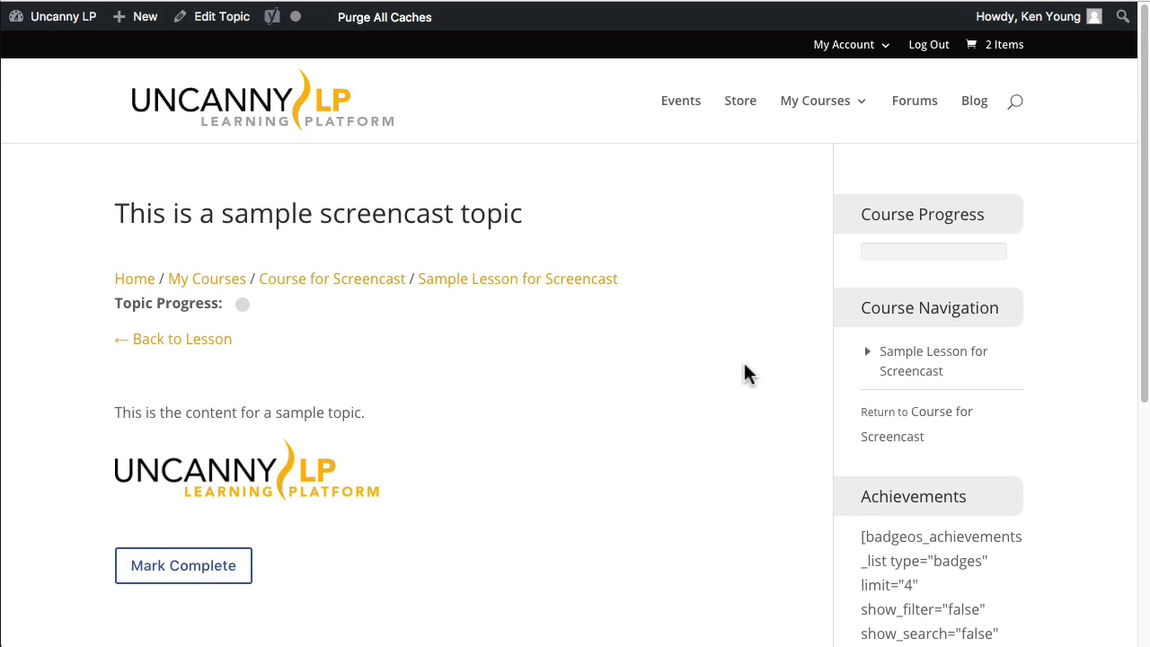